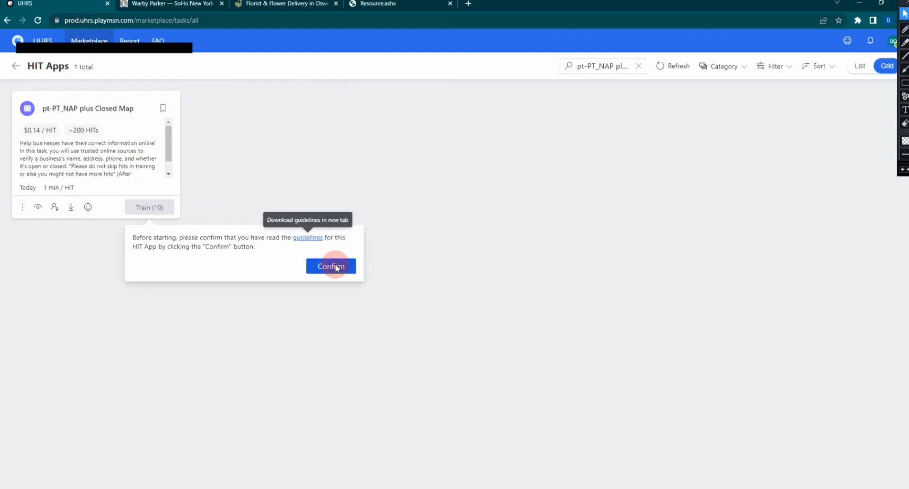
Step: Confirm the guidelines for the pt-PT_NAP plus Closed Map training and review the first task's business details and form sections
left_click(299, 263)
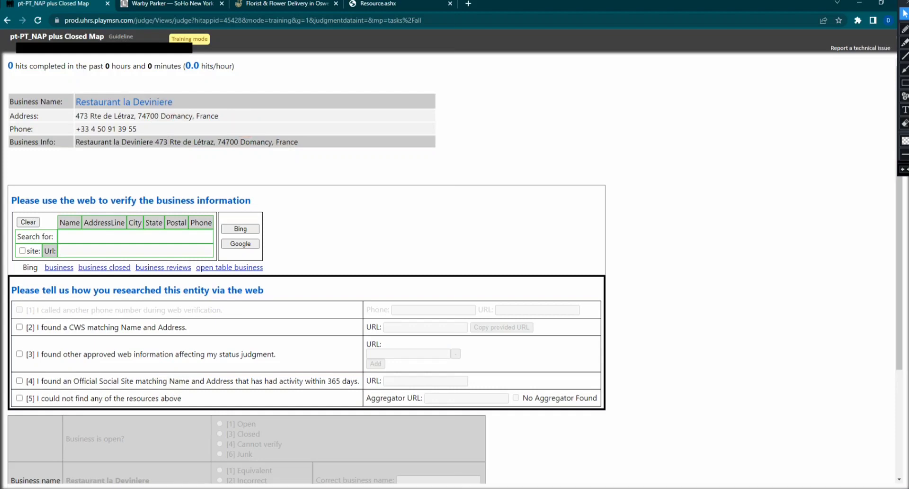
left_click_drag(178, 106, 74, 103)
left_click(42, 102)
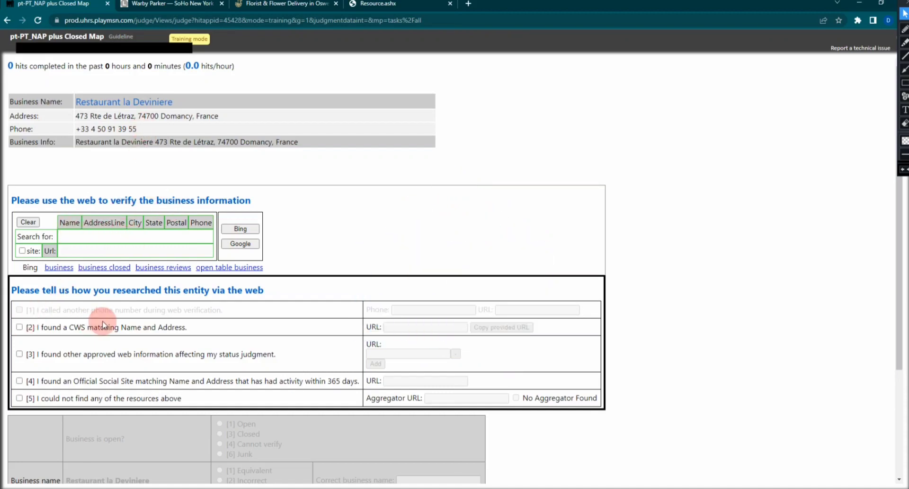
scroll(102, 326, "down", 2)
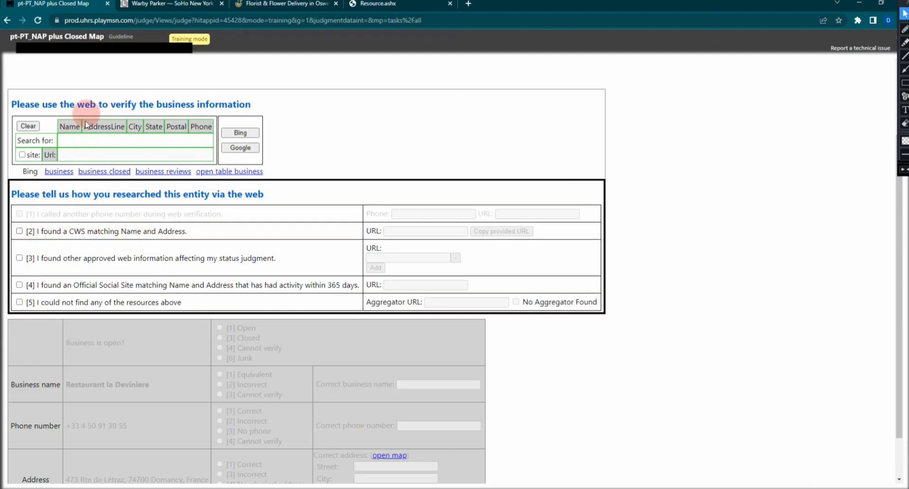
scroll(26, 281, "up", 2)
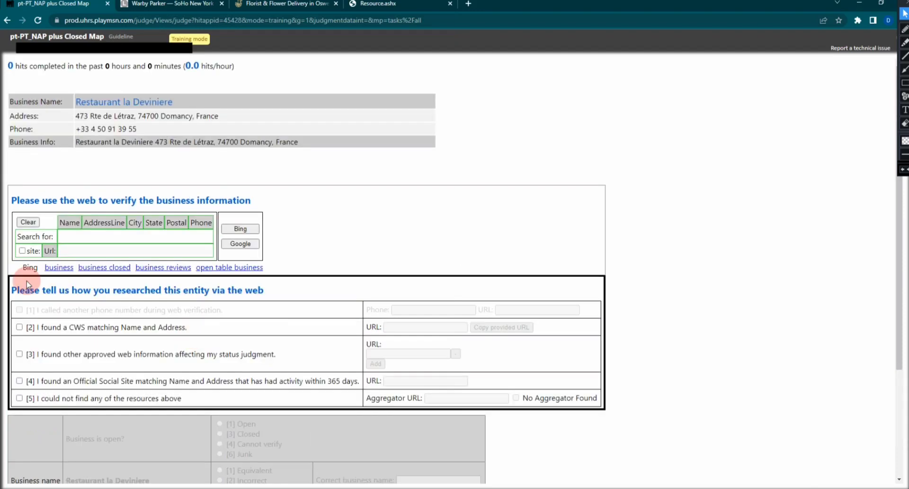
Step: Try marking that a CWS matching name and address was found, with the placeholder URL "www"
scroll(21, 235, "down", 2)
left_click(19, 231)
left_click(411, 231)
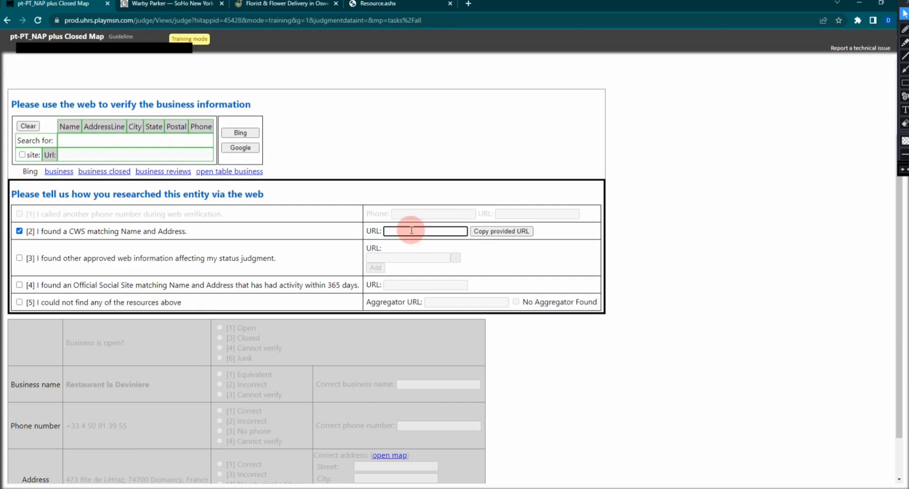
type("www")
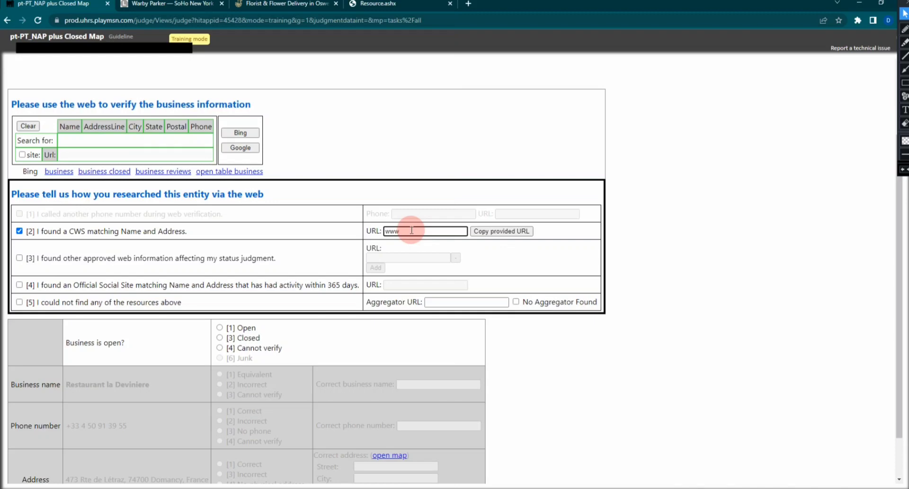
Step: Mark the business as Open and its name as Equivalent
left_click(255, 331)
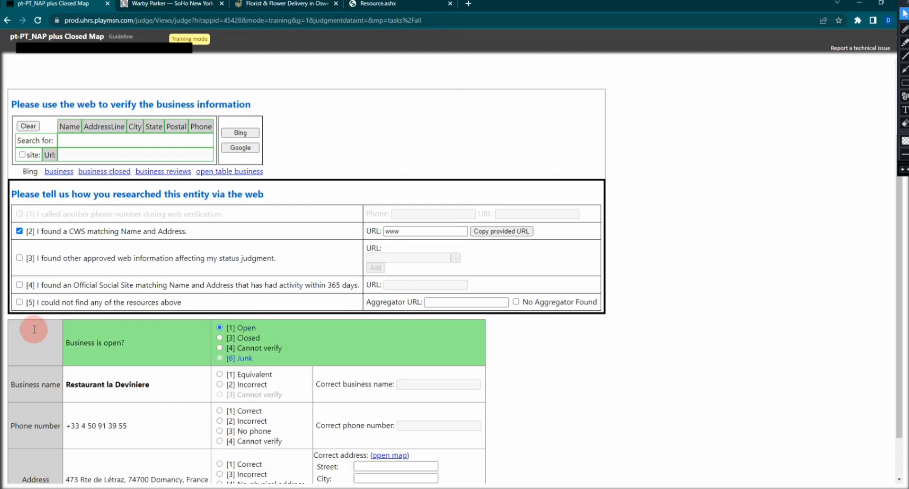
scroll(30, 439, "down", 2)
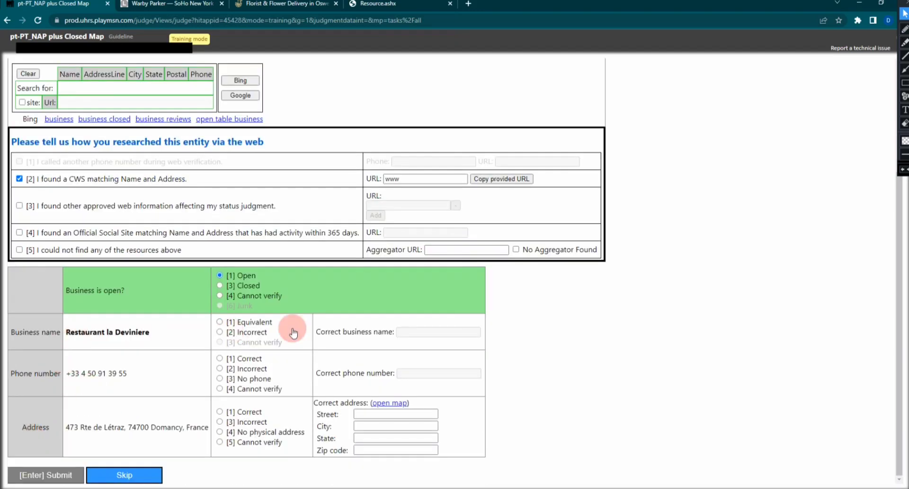
left_click(245, 324)
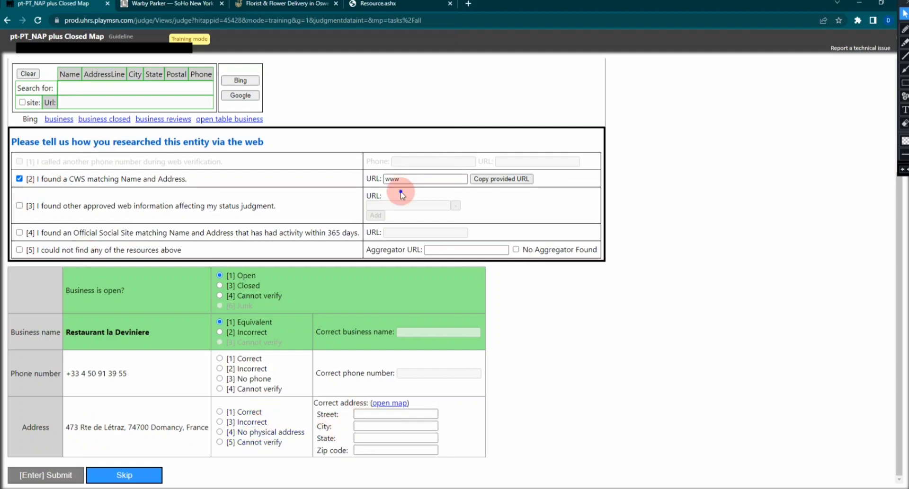
Step: Clear the placeholder CWS URL and deselect the option for a CWS matching name and address
key("Tab")
key("BackSpace")
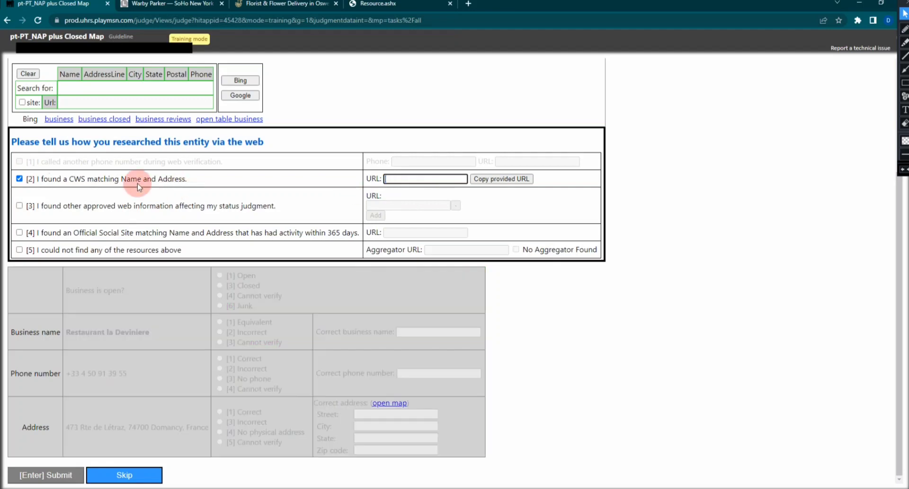
left_click(19, 178)
scroll(313, 294, "up", 3)
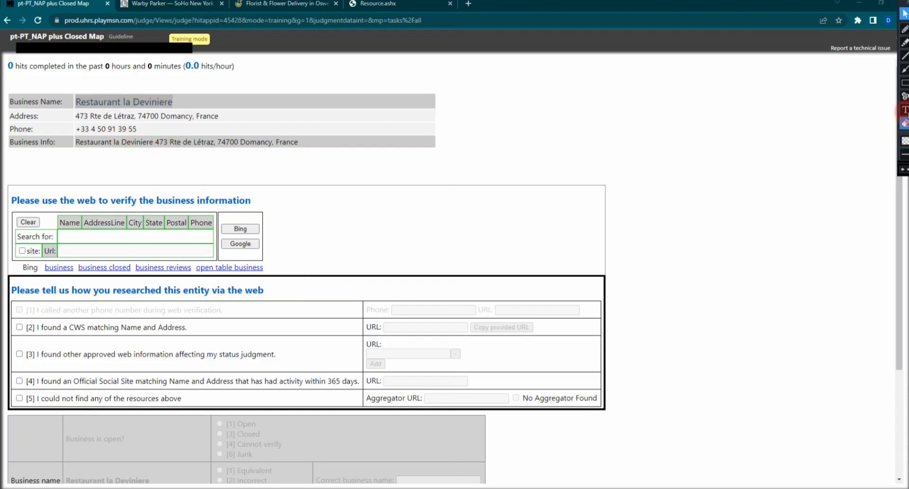
Step: Place numbered markers 1, 2 and 3 beside the web verification, research method and business status sections
left_click(904, 96)
left_click(24, 195)
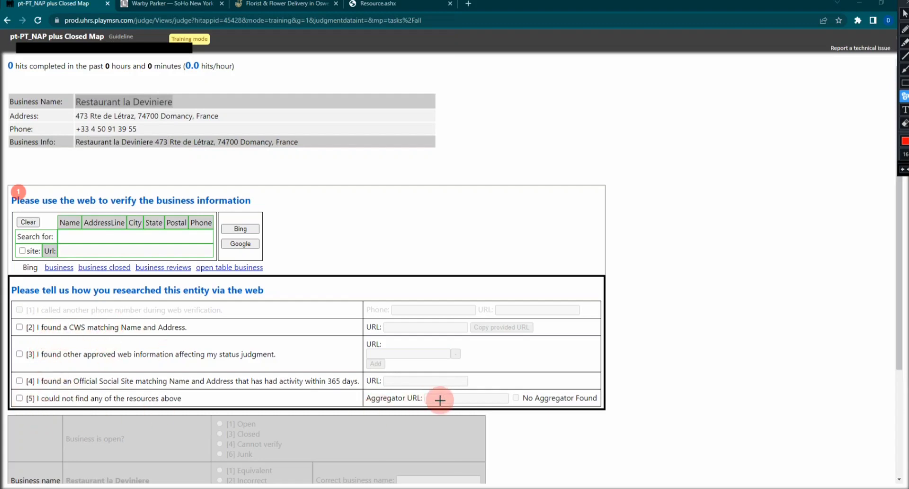
left_click(904, 96)
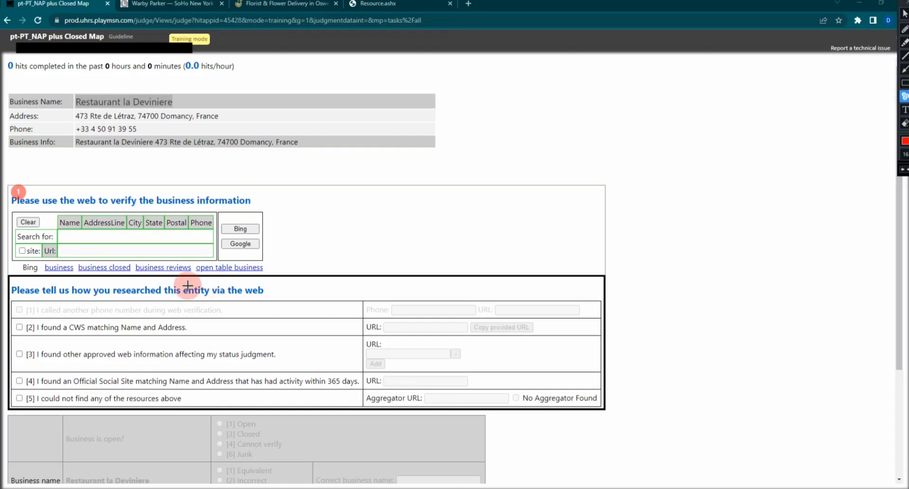
left_click(20, 283)
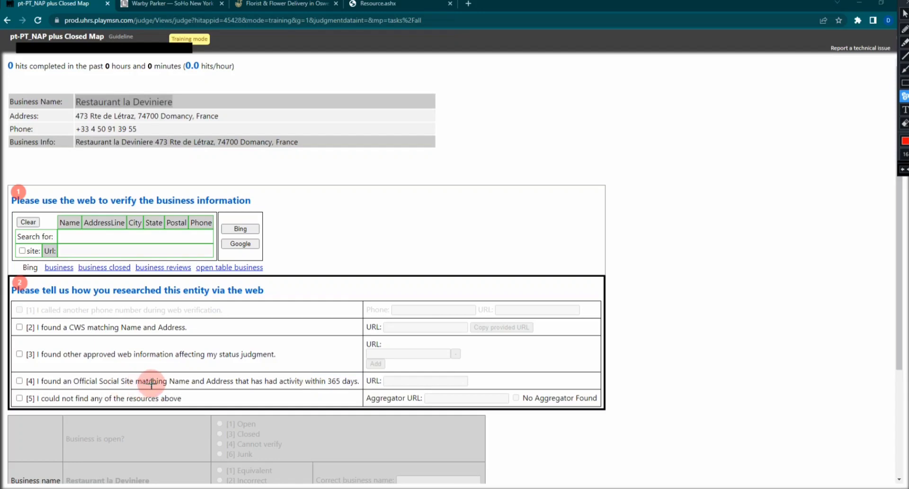
left_click(13, 422)
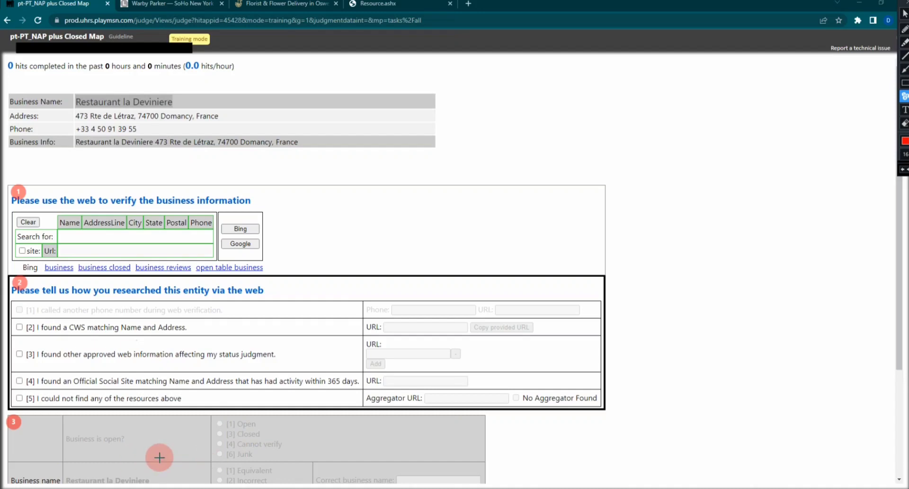
Step: Erase the three numbered markers from the form and return to the normal pointer
left_click(905, 123)
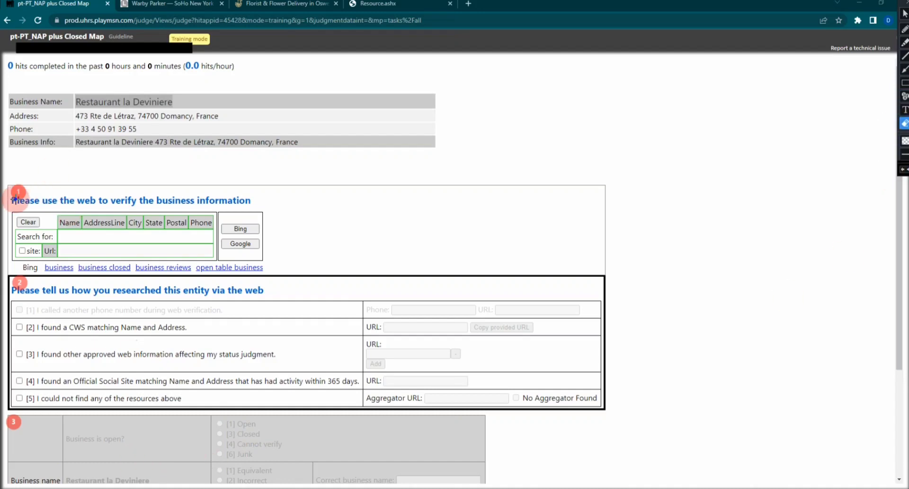
mouse_move(17, 198)
left_mouse_down()
mouse_move(10, 331)
mouse_move(41, 397)
mouse_move(10, 454)
mouse_move(15, 445)
left_mouse_up()
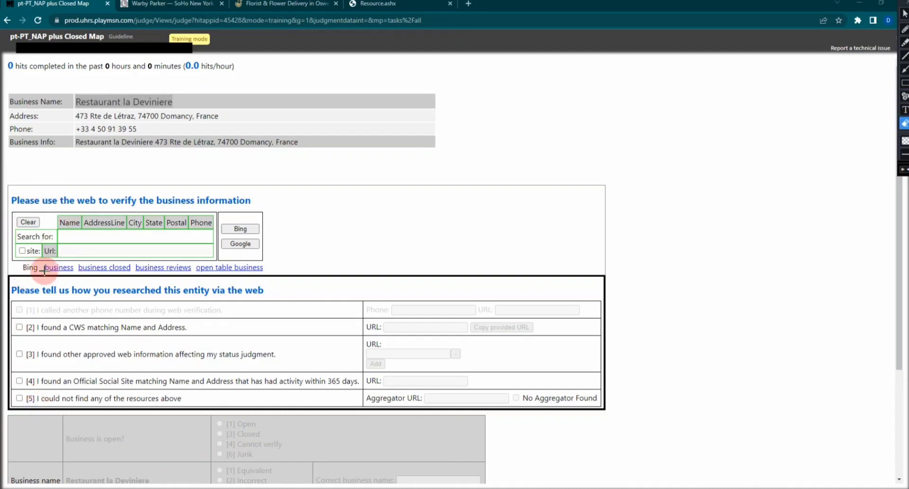
left_click(904, 14)
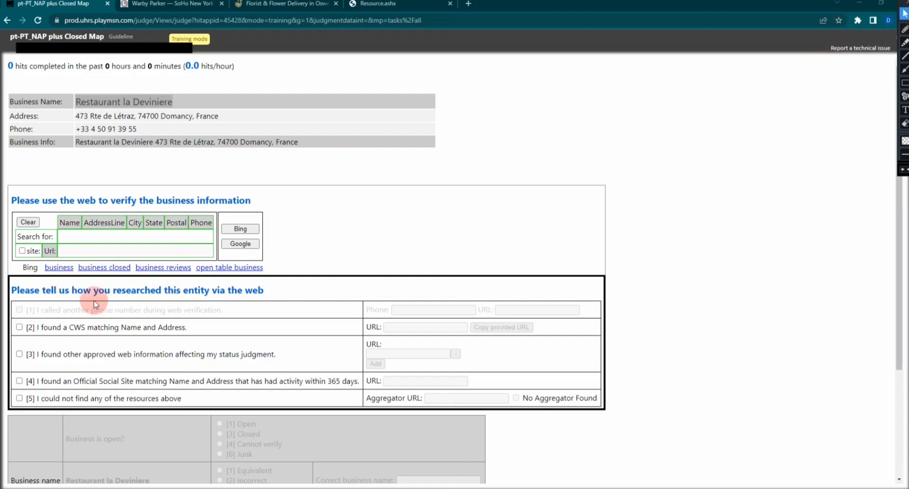
Step: Build the search query from the business name, address line and phone, and search for it on Bing and Google
left_click(70, 222)
left_click(104, 223)
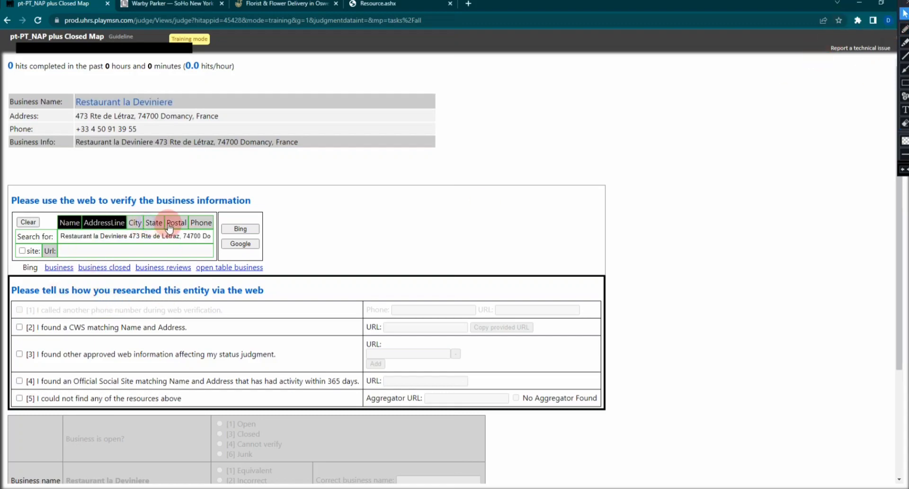
left_click(201, 223)
left_click(240, 229)
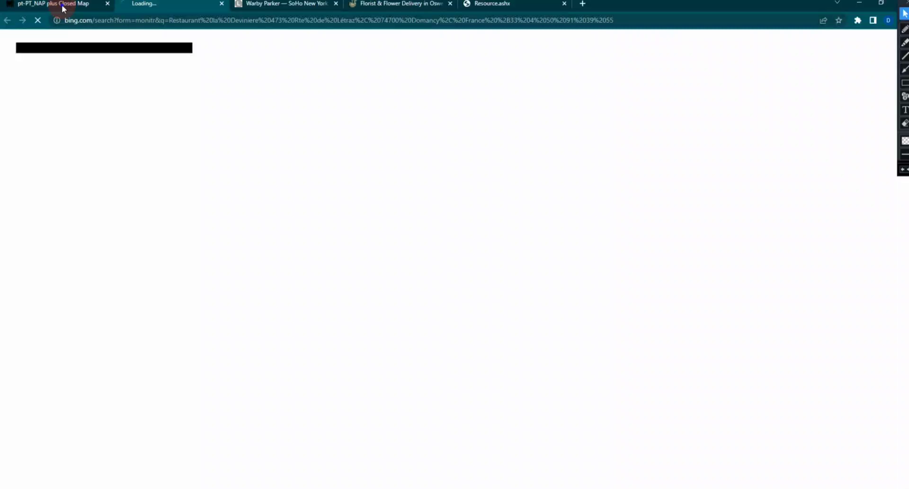
left_click(355, 141)
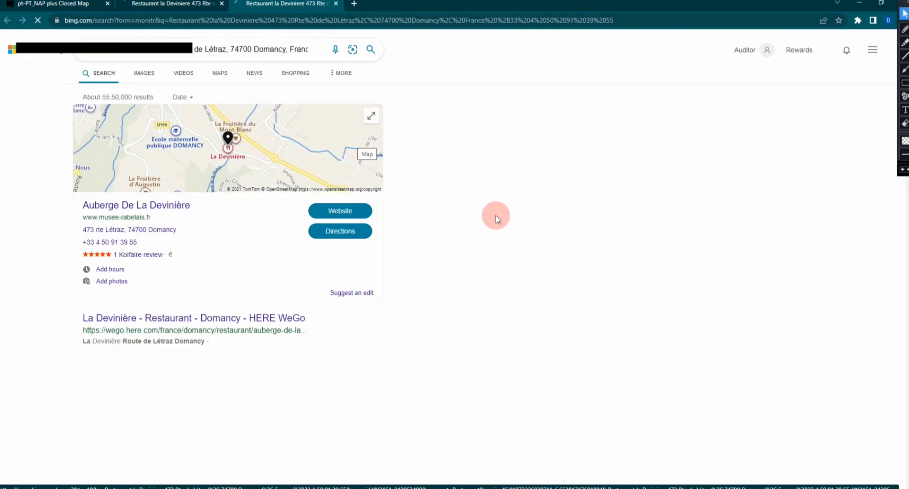
Step: Compare the Google results with the task's details, open the Restaurant Guru listing for Restaurant la Deviniere and copy its URL
left_click(165, 5)
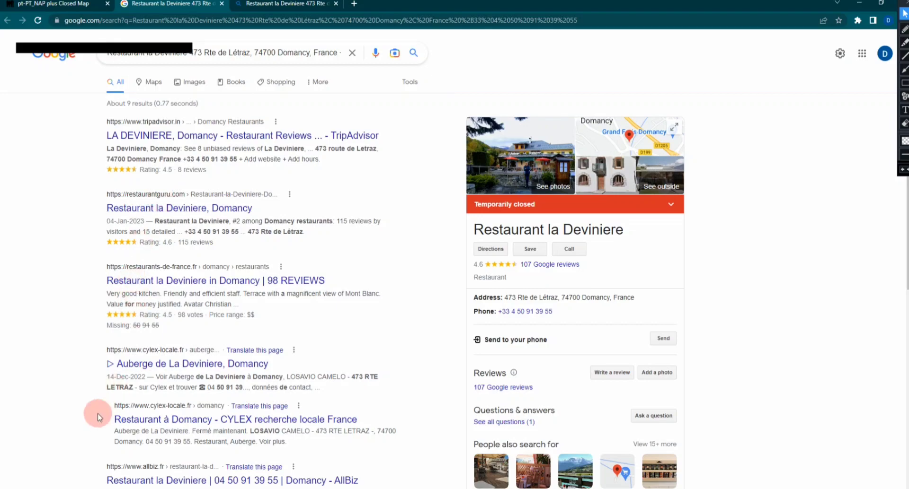
scroll(100, 418, "down", 1)
scroll(99, 417, "down", 1)
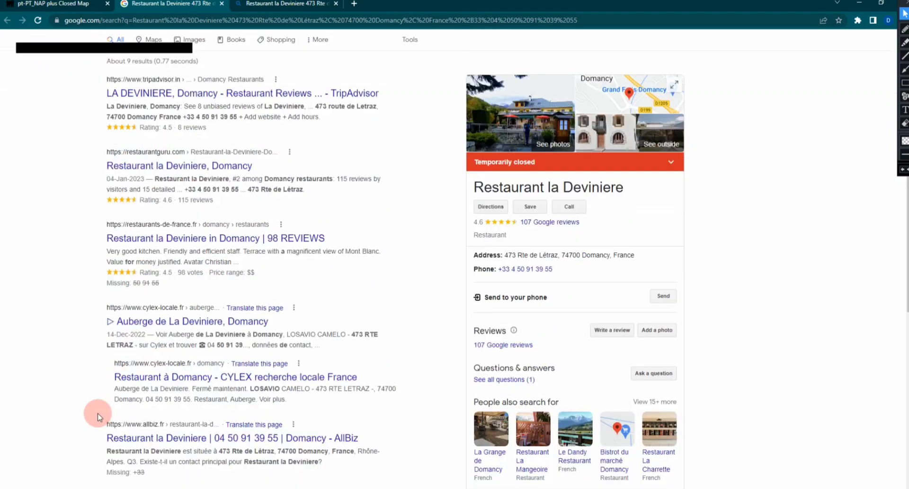
left_click(56, 3)
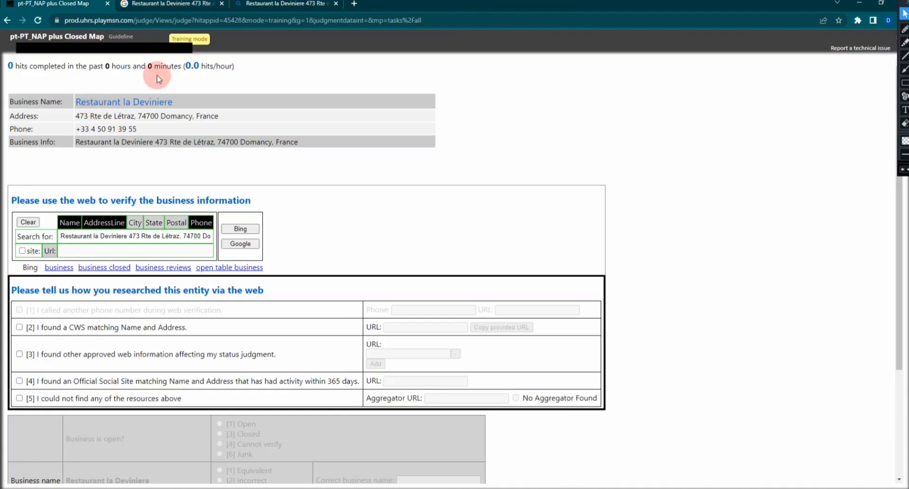
left_click(163, 4)
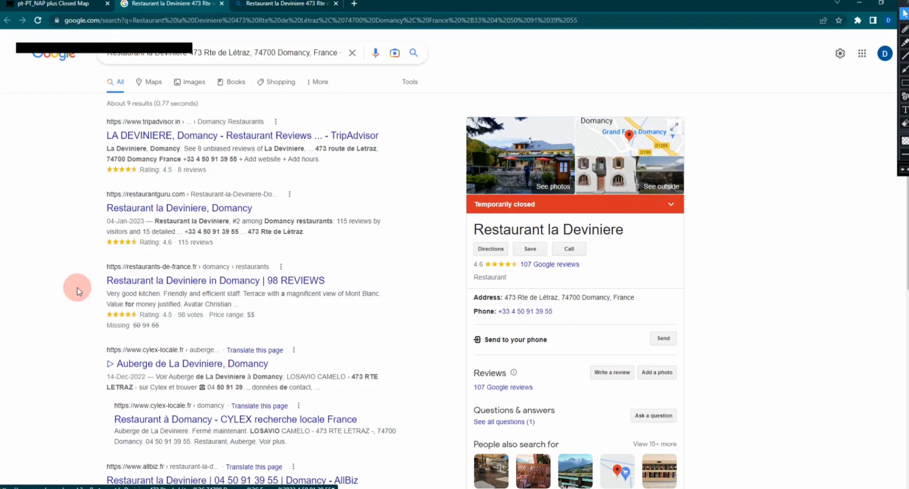
scroll(83, 342, "down", 1)
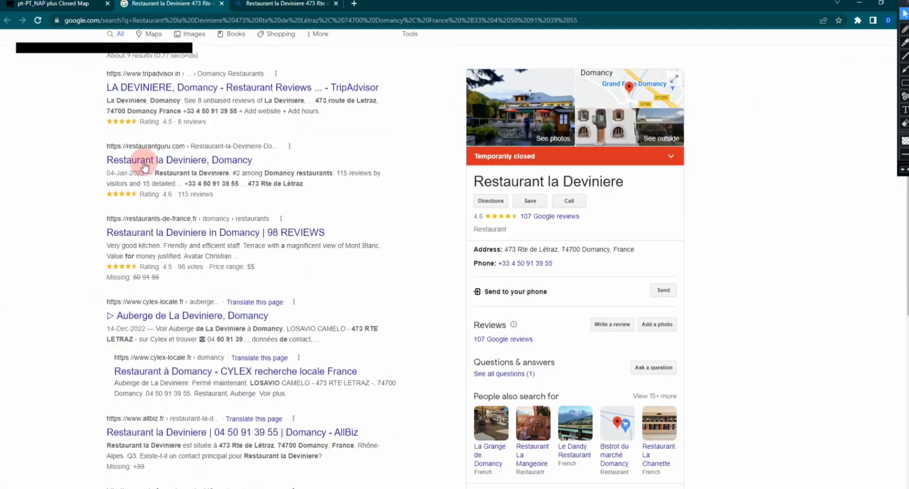
left_click(155, 165)
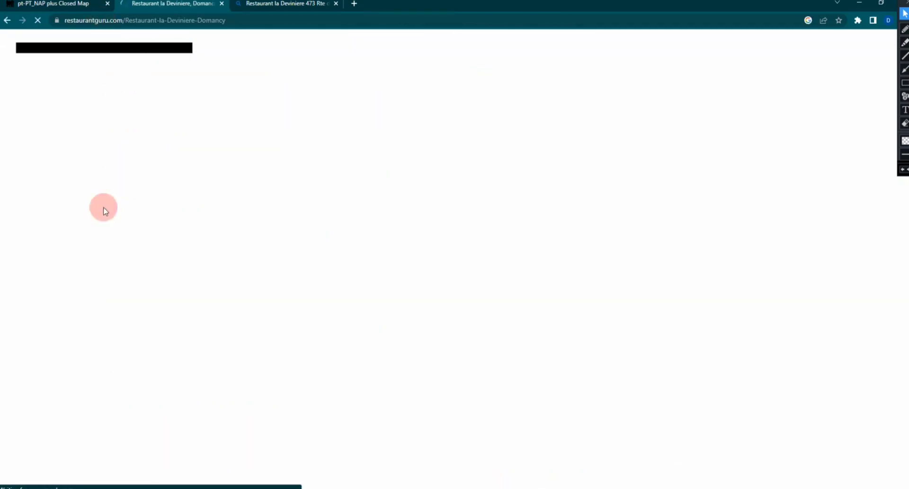
key("ctrl+l")
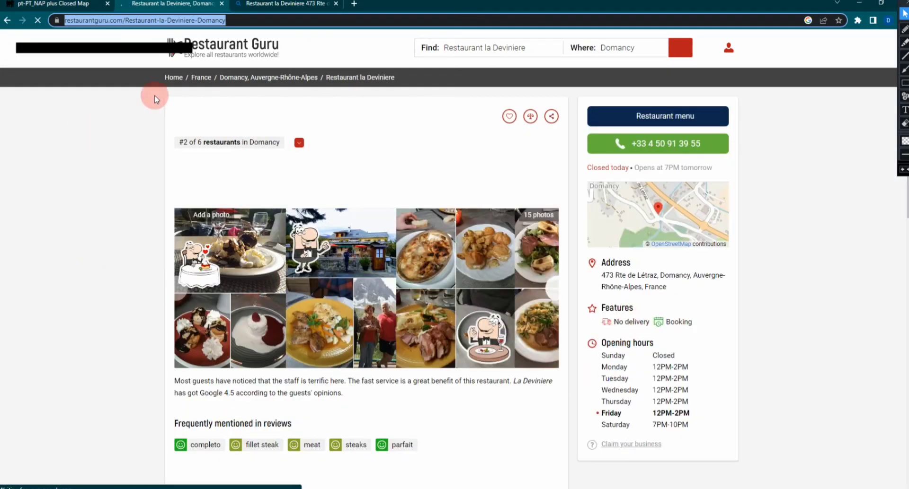
Step: Mark that other approved web information was found and enter the copied restaurantguru.com listing URL as its source
left_click(75, 6)
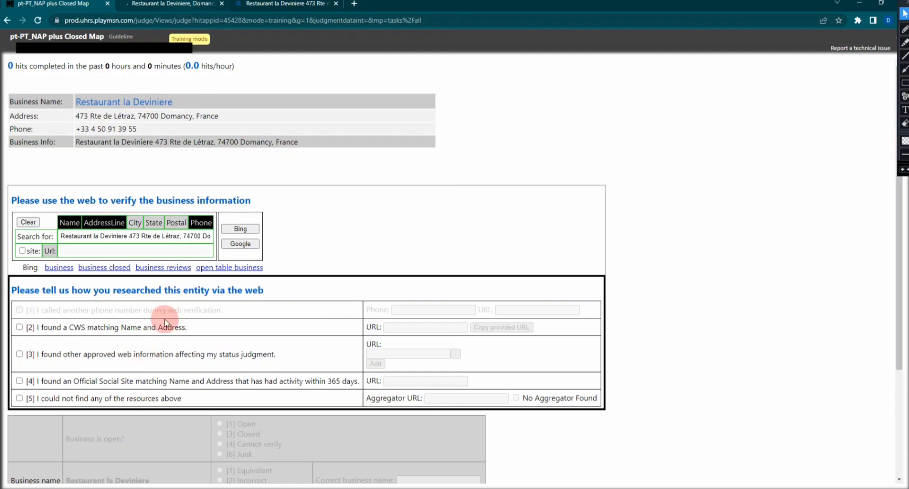
left_click(137, 3)
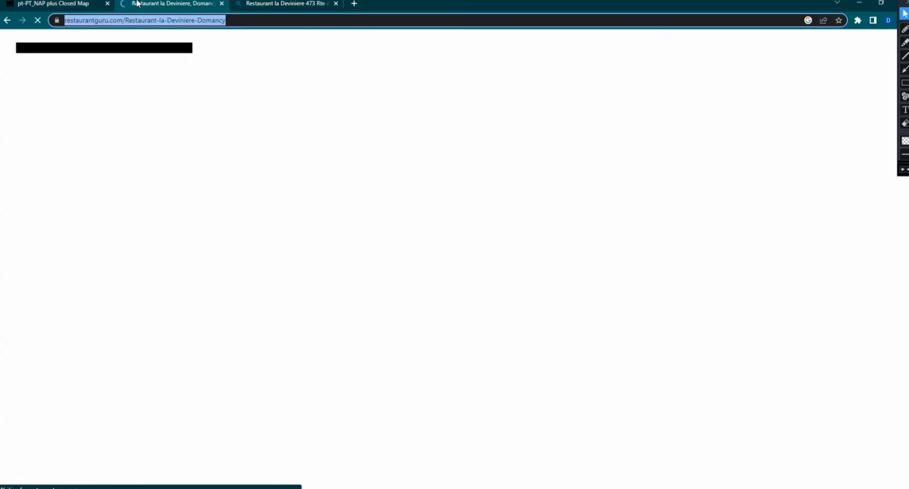
key("ctrl+Tab")
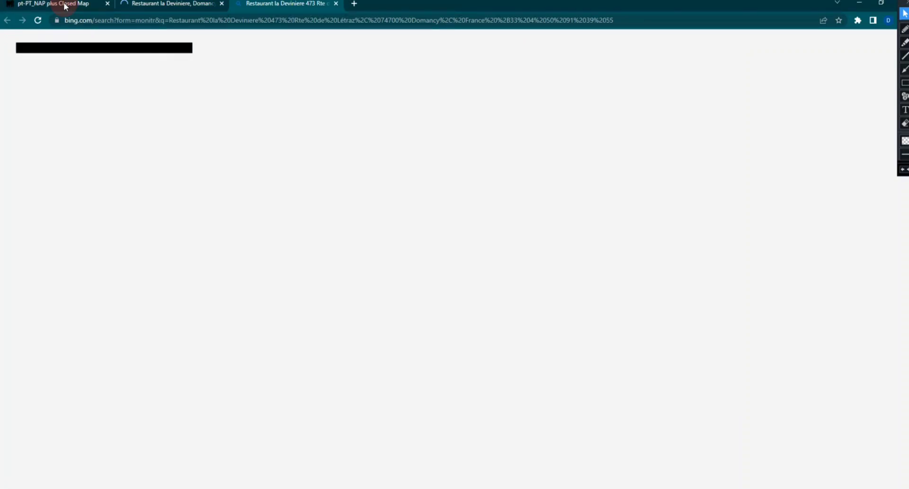
left_click(65, 6)
left_click(19, 354)
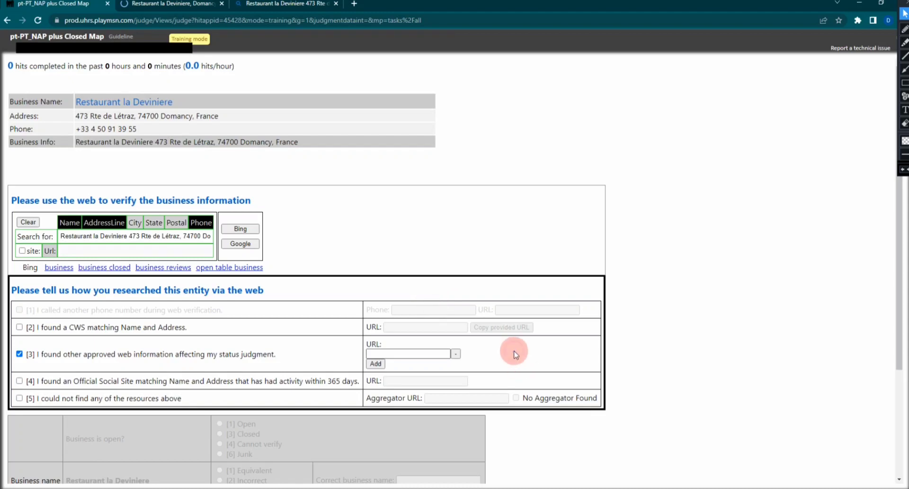
key("ctrl+v")
left_click(16, 348)
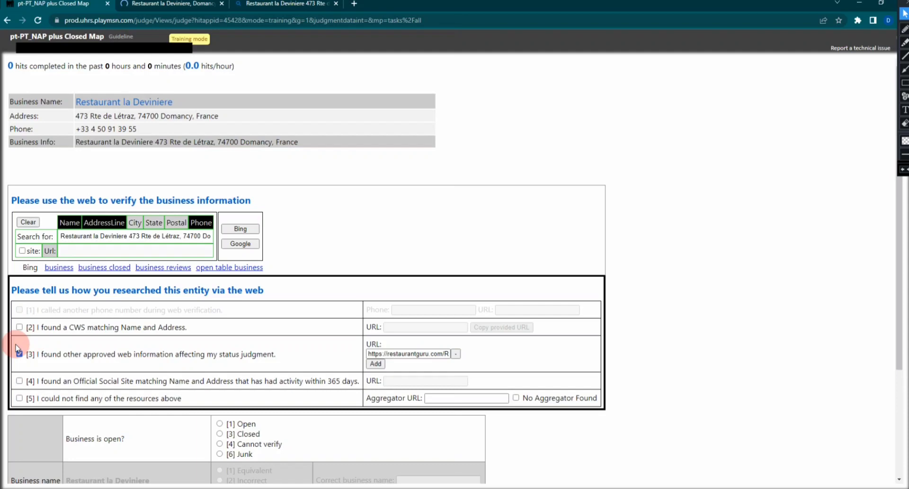
Step: Set the business status of Restaurant la Deviniere to Open
scroll(28, 378, "down", 2)
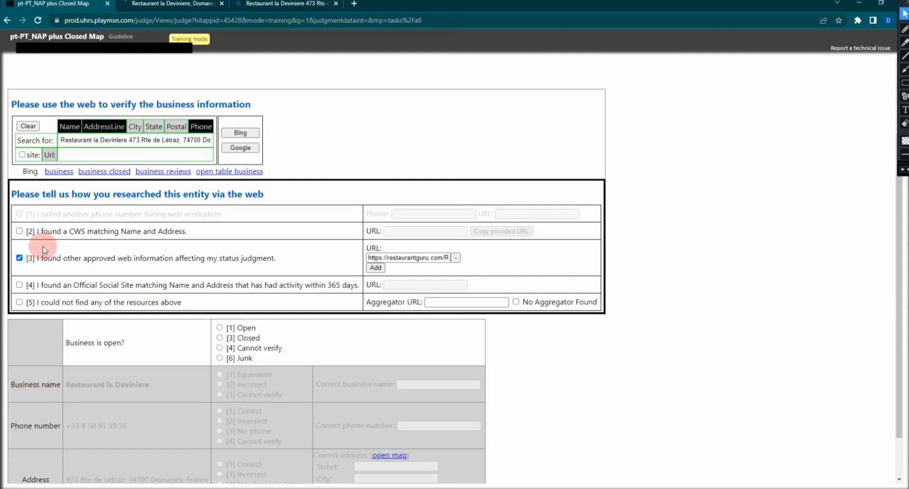
left_click(243, 329)
left_click(614, 306)
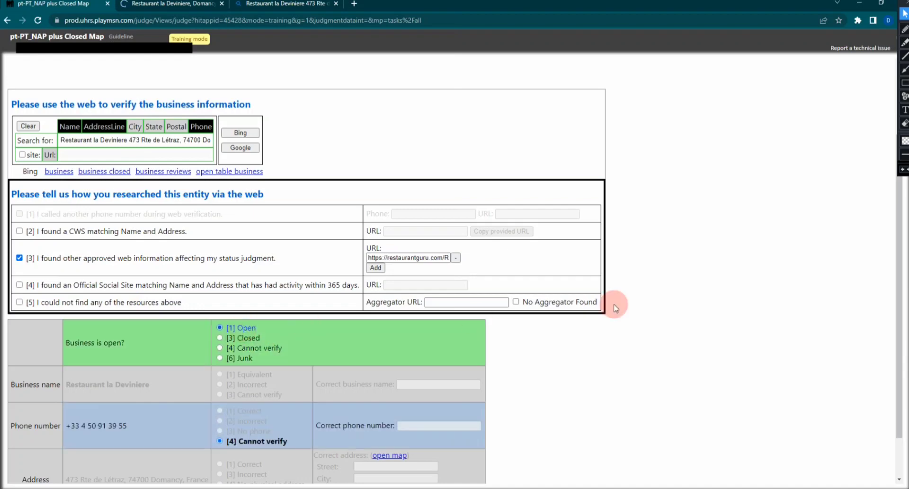
Step: Recheck the Restaurant Guru listing's contact details, opening hours and visitor reviews for Restaurant la Deviniere, and return to the Google results
scroll(629, 205, "up", 3)
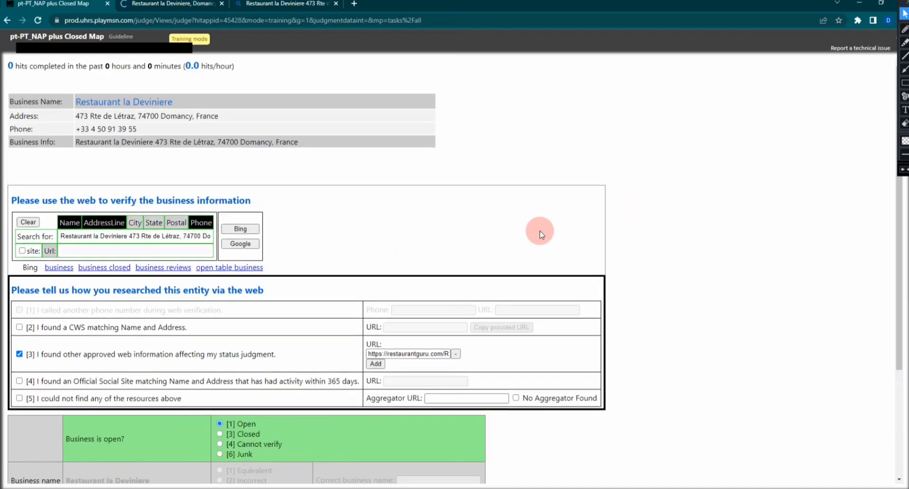
left_click(174, 6)
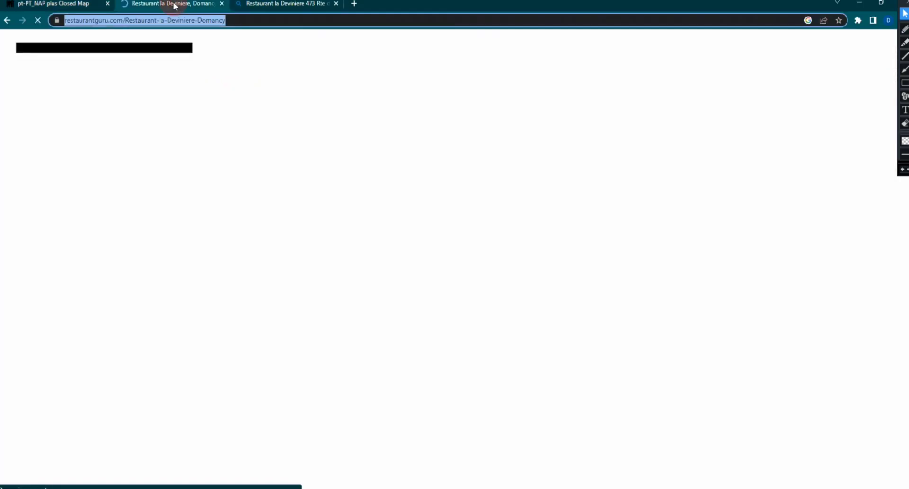
left_click(218, 267)
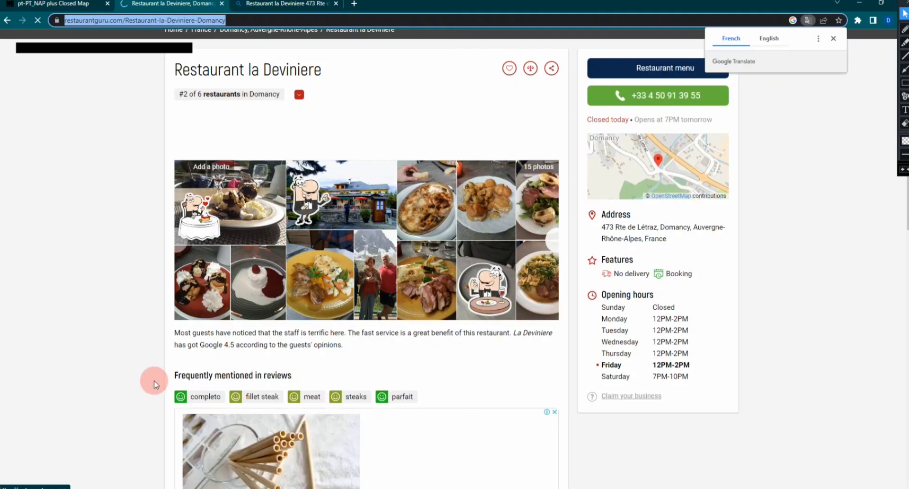
scroll(154, 384, "down", 5)
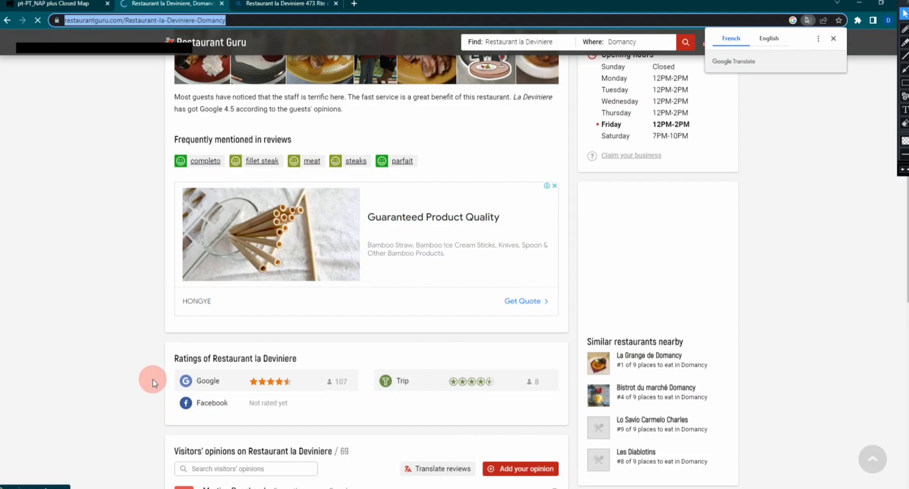
scroll(128, 312, "down", 1)
left_click(106, 250)
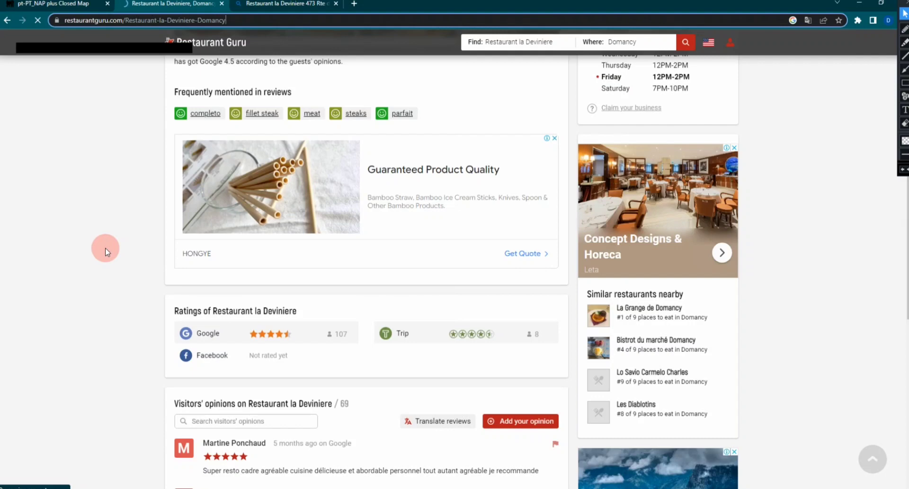
key("alt+Left")
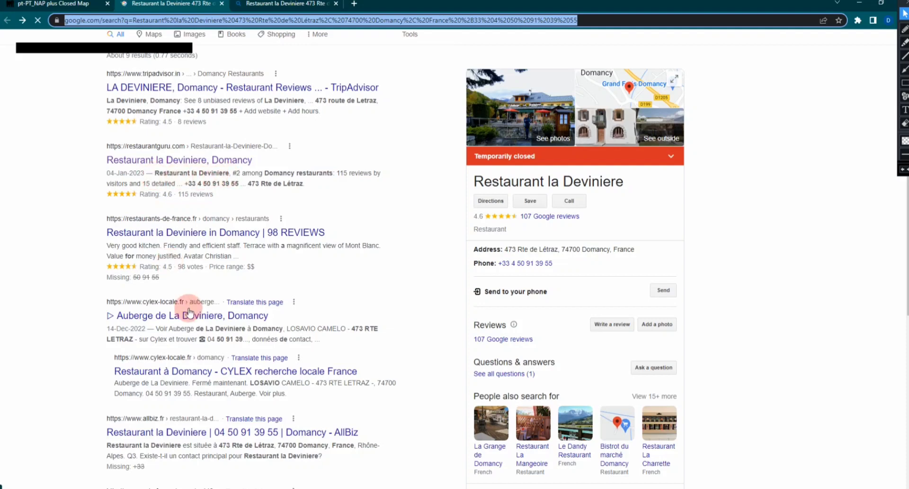
Step: Submit the Open judgment for Restaurant la Deviniere in the training task and review the feedback on it
left_click(66, 6)
left_click(137, 374)
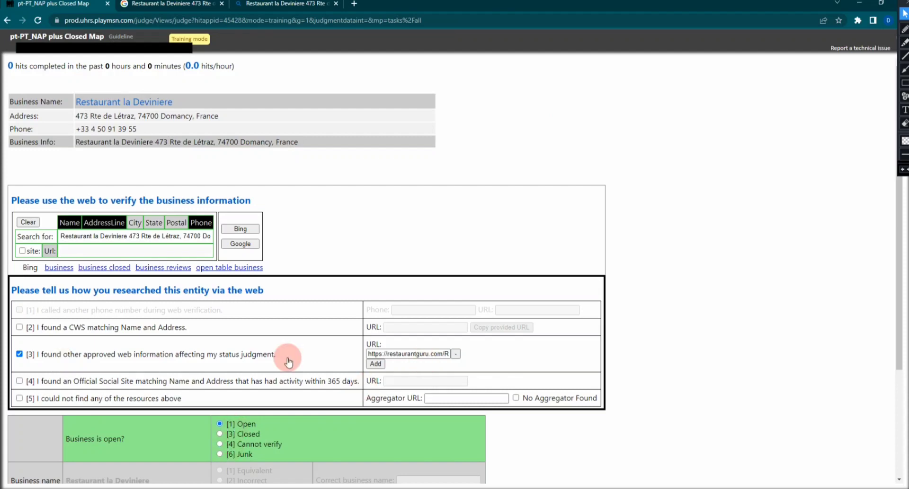
scroll(52, 482, "down", 3)
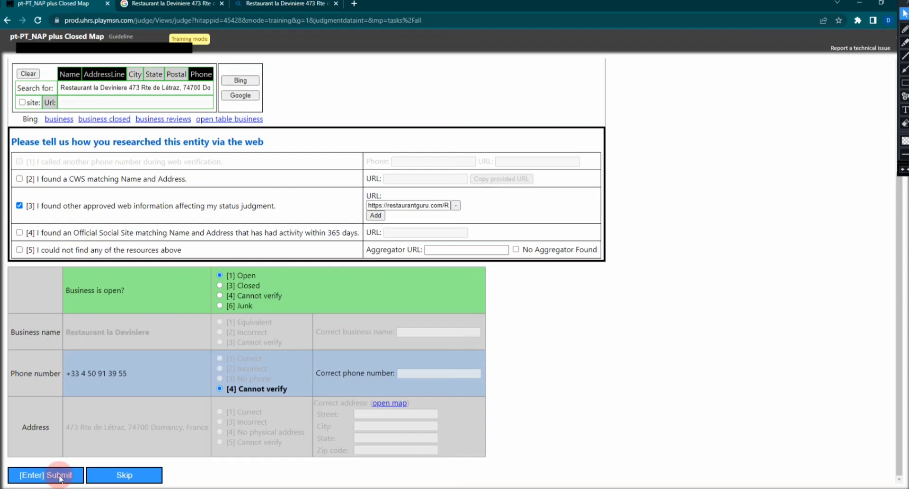
left_click(59, 476)
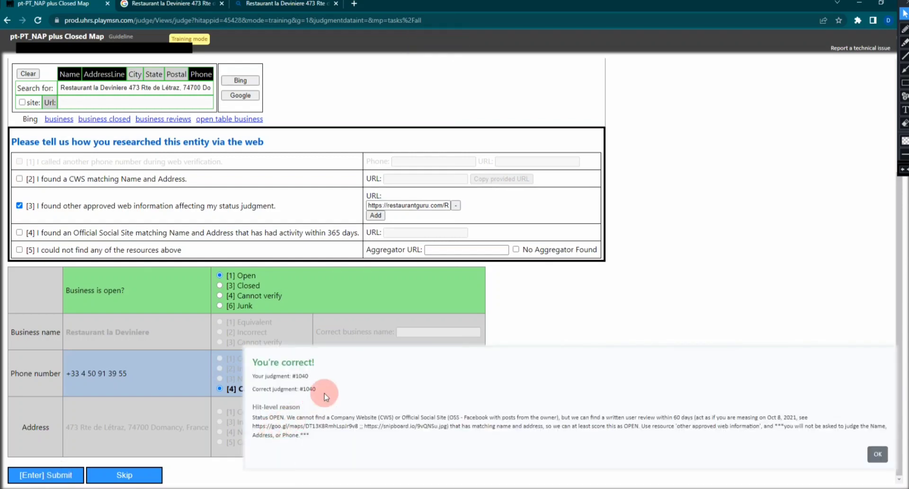
left_click(877, 454)
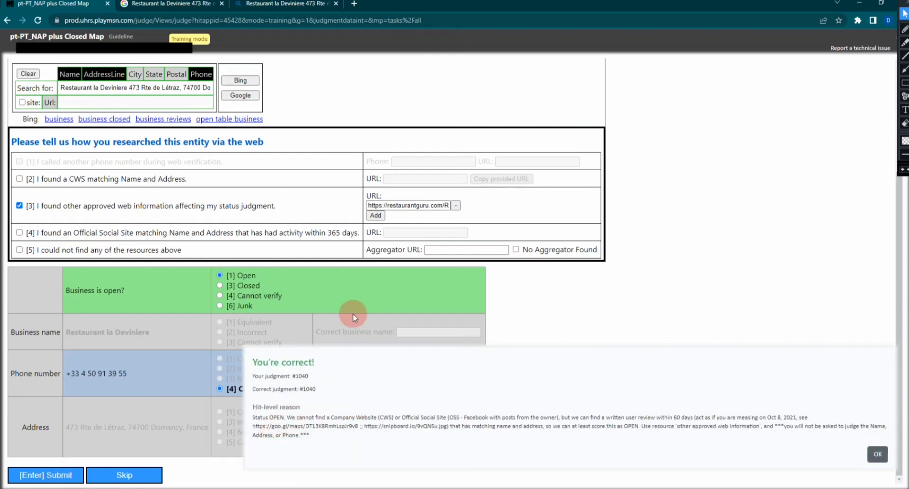
scroll(353, 318, "up", 3)
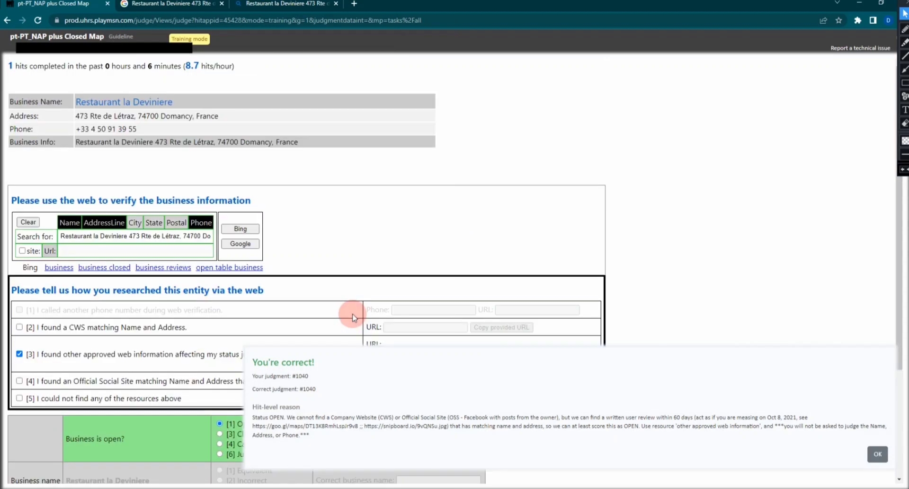